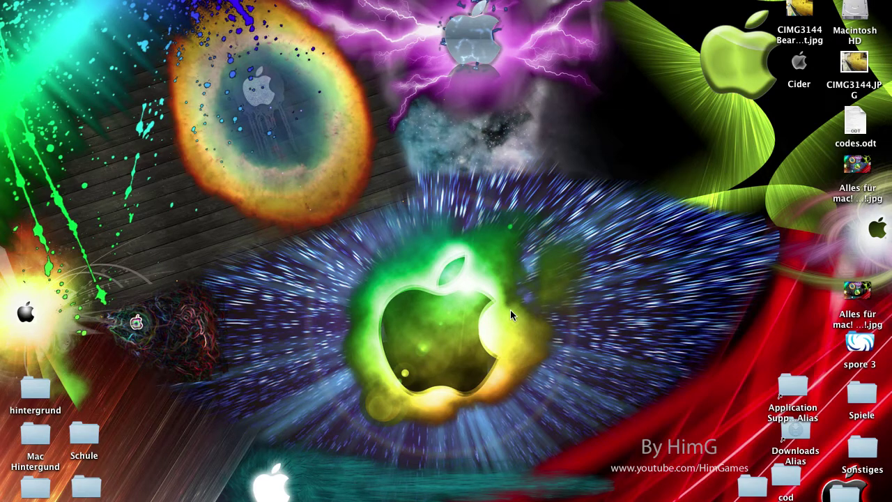
- Check the home folder for the Library folder in a new Finder window, and close the window
mouse_move(198, 491)
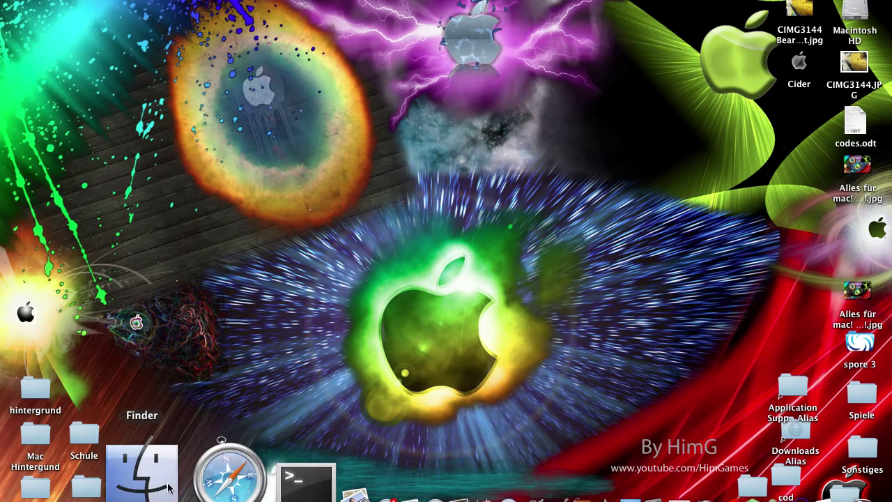
right_click(139, 481)
left_click(189, 328)
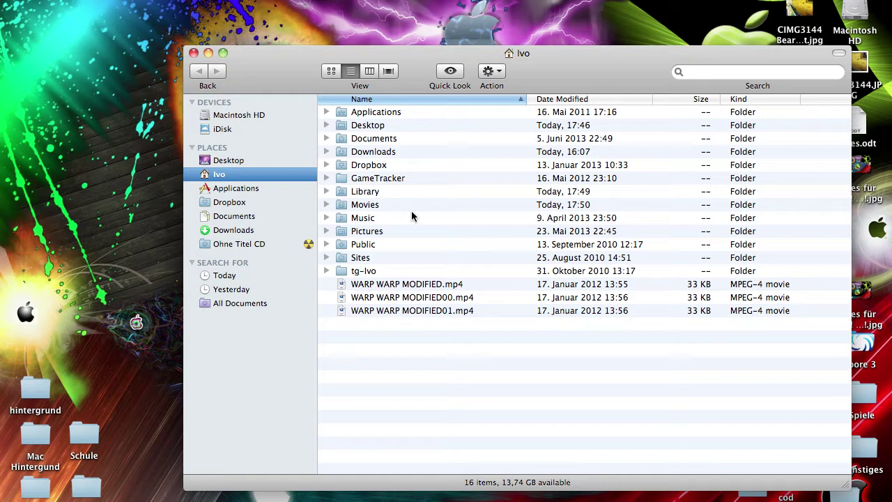
left_click(368, 195)
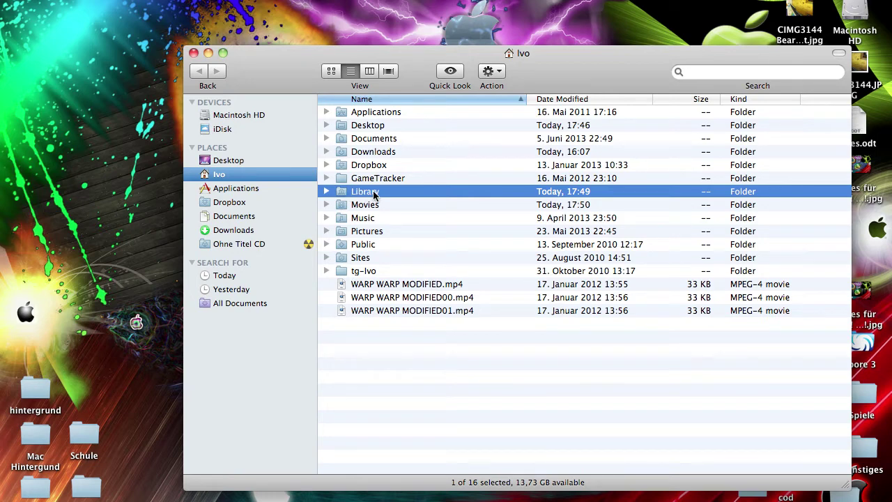
left_click(194, 54)
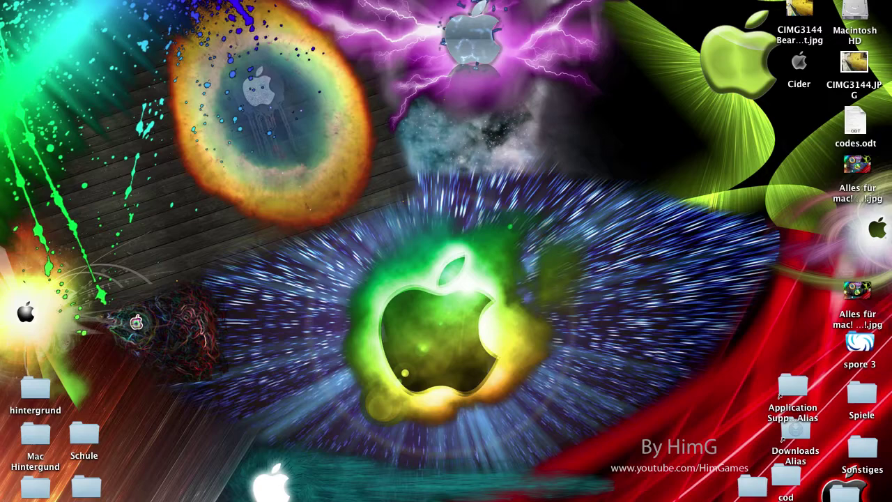
- Search the system for "termin", launch Terminal and shift its window slightly on the desktop
key("super+space")
type("termin")
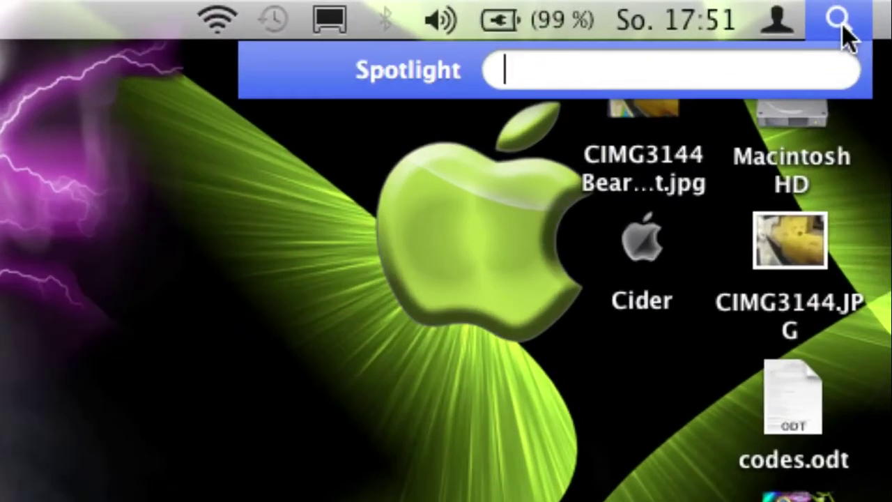
type("termin")
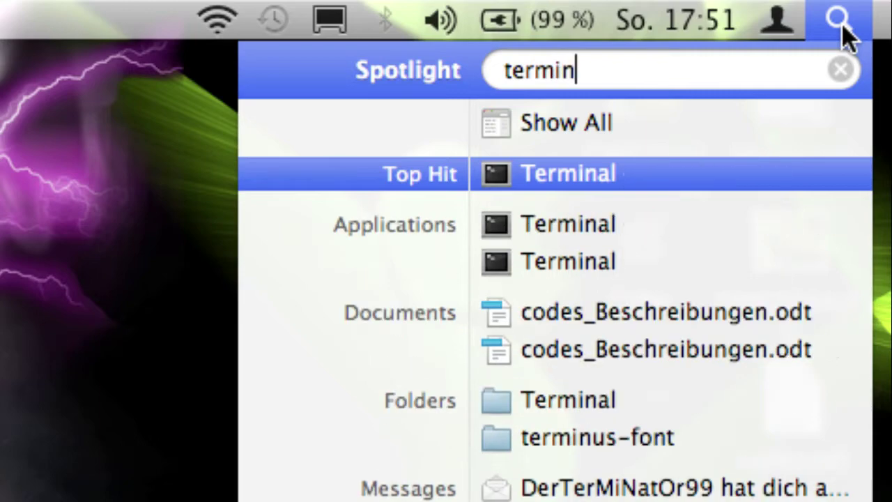
key("Return")
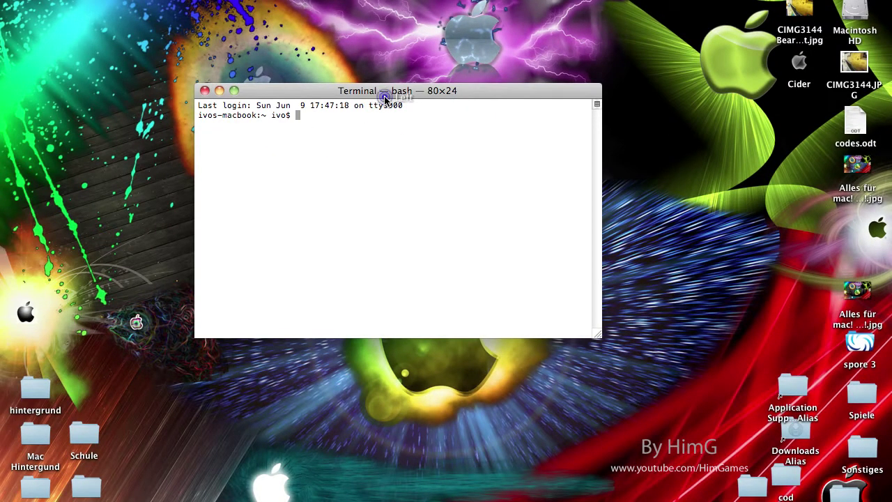
left_click_drag(385, 90, 351, 80)
- Bring up the text note with the open command below Terminal and highlight its USERNAME placeholder
key("F9")
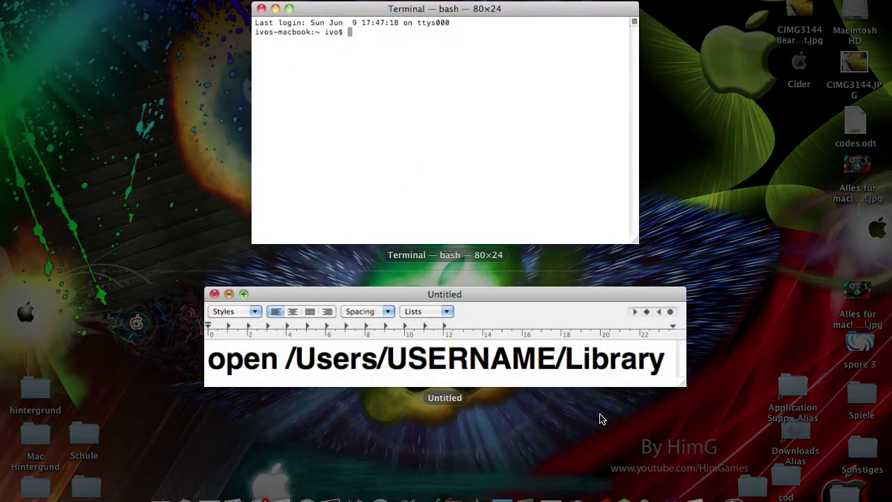
left_click(570, 393)
left_click_drag(595, 441, 384, 301)
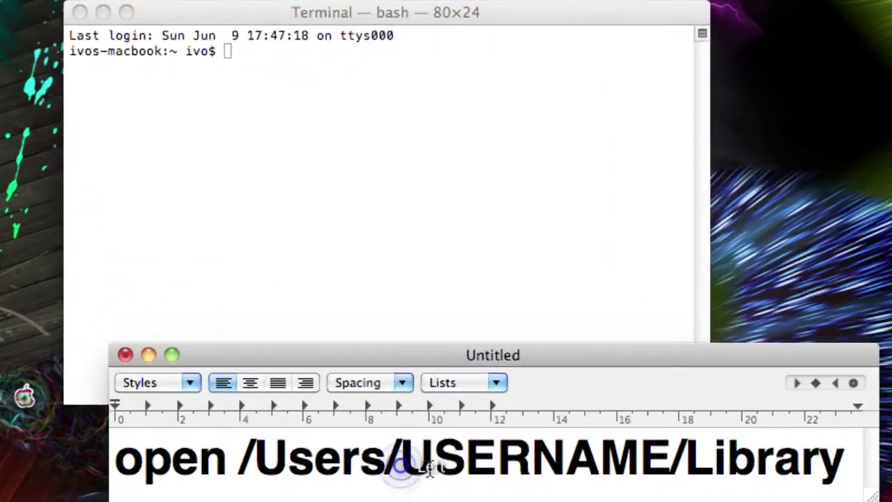
left_click_drag(402, 466, 648, 462)
- Begin the command in Terminal with "open /Users/", leaving it unexecuted
left_click(466, 154)
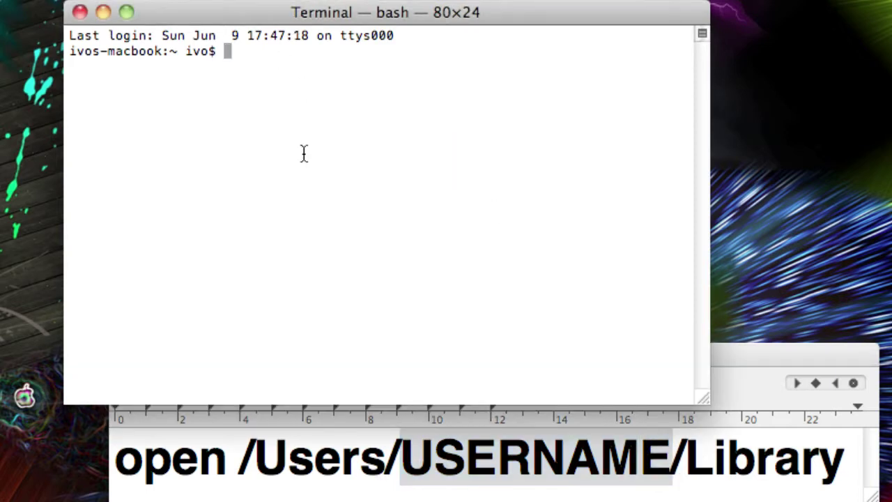
type("open")
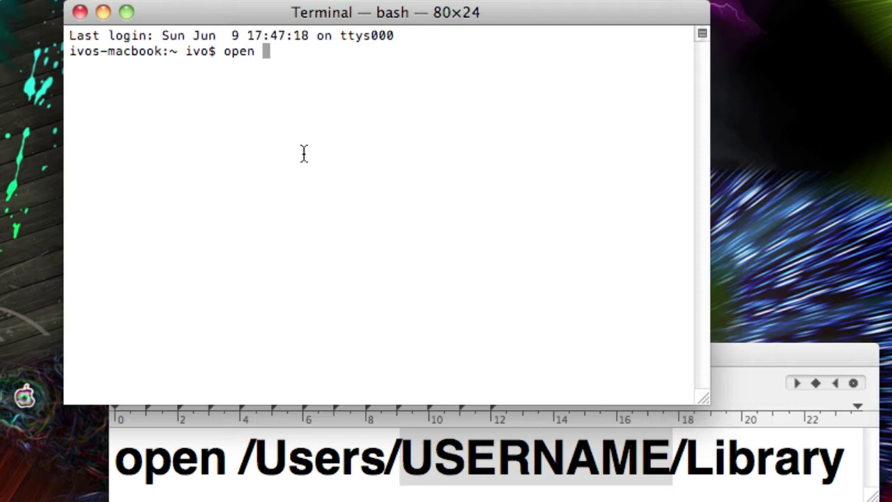
type(" /Users")
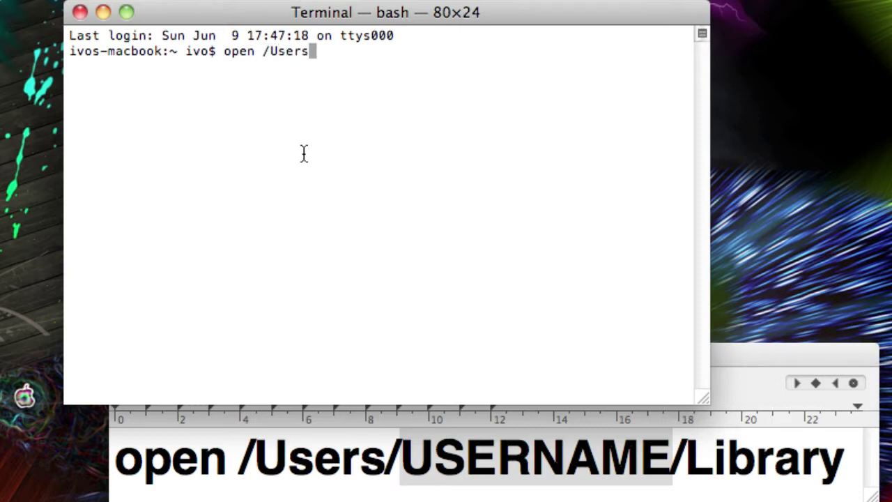
type("/")
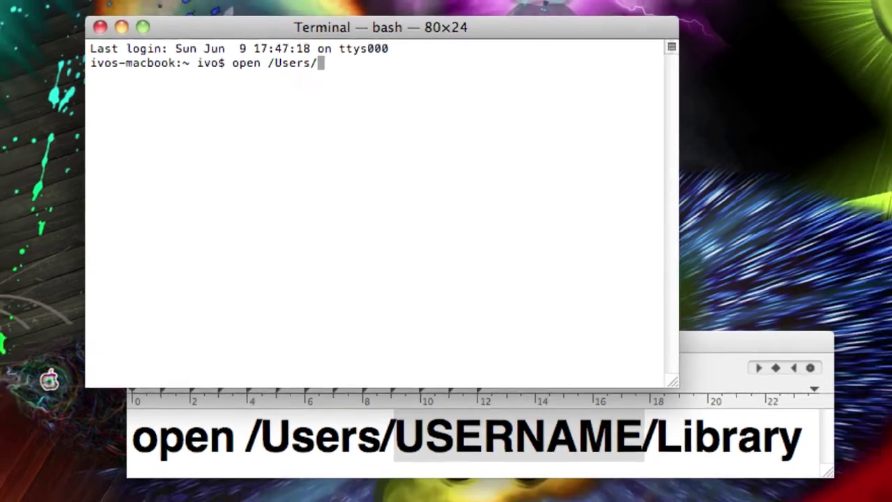
- Look up the account's folder name in the Users folder using a new Finder window
right_click(163, 467)
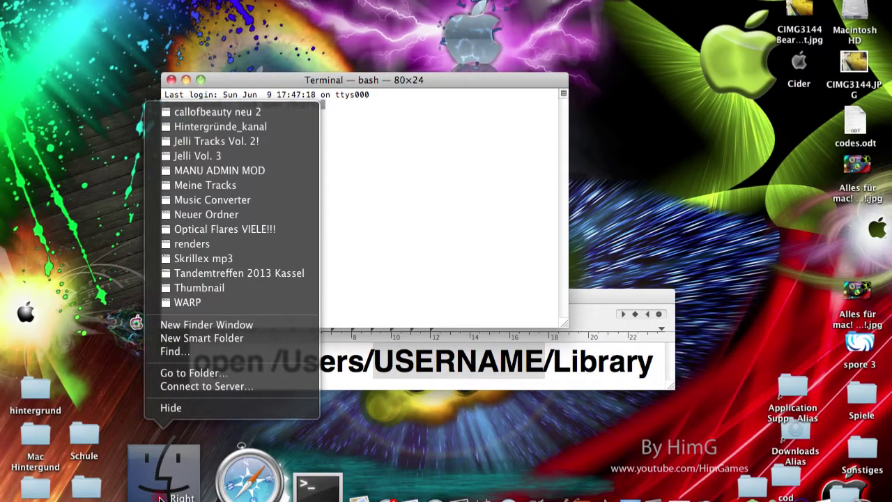
left_click(185, 326)
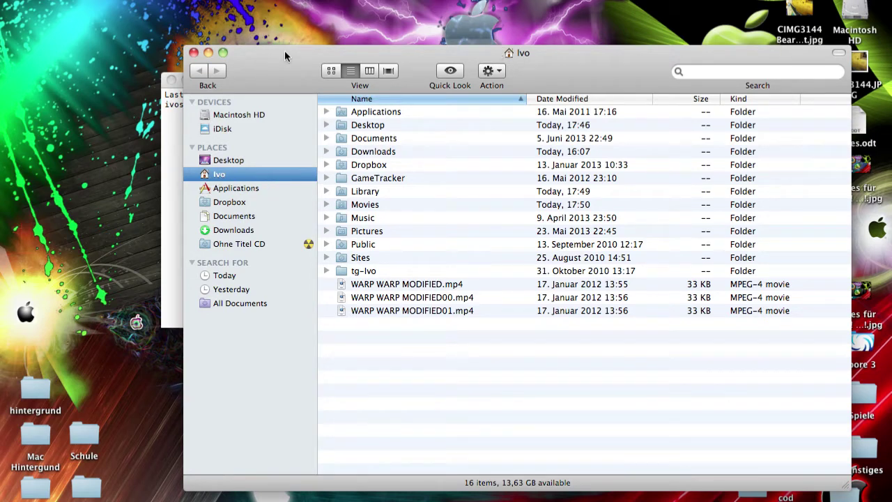
left_click(516, 56, "super")
left_click(519, 66)
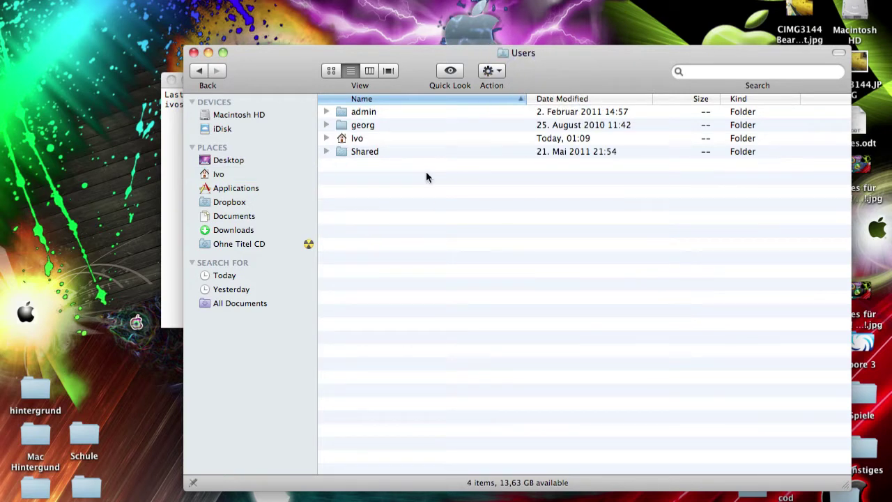
left_click(363, 140)
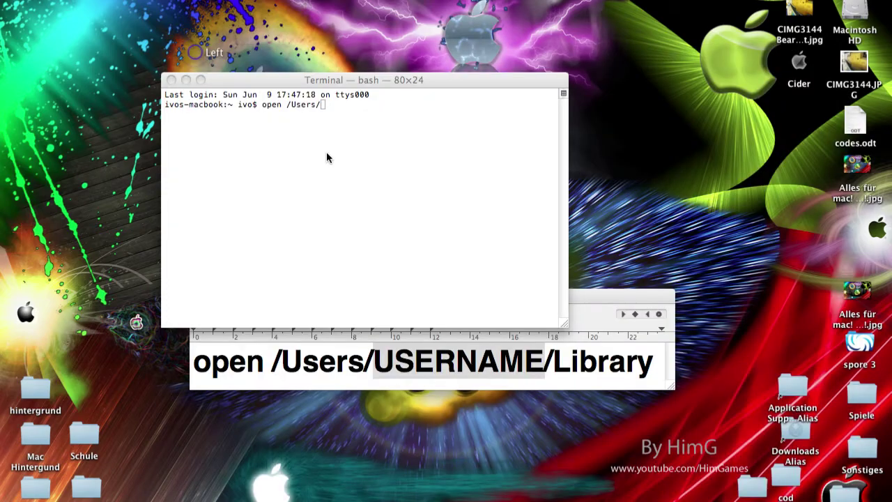
- Complete the Terminal command with the account's folder name and "/Library", and run it to open the Library folder
left_click(348, 157)
type("Ivo")
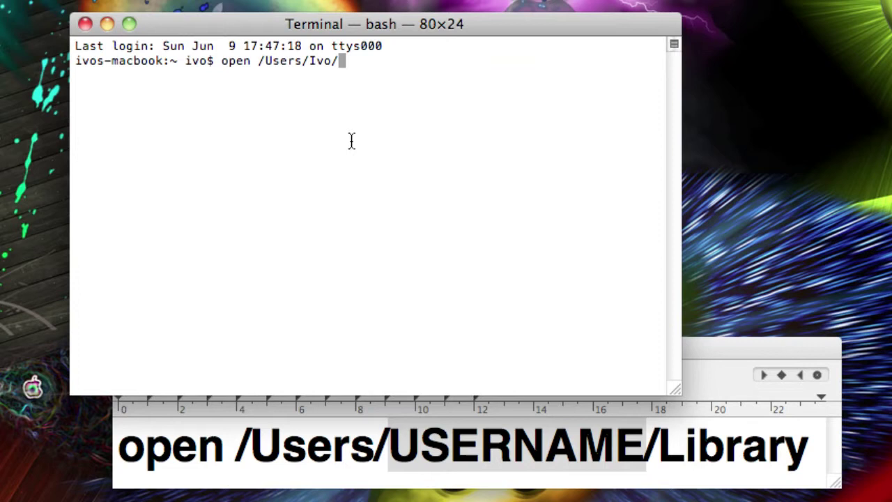
type("/Library")
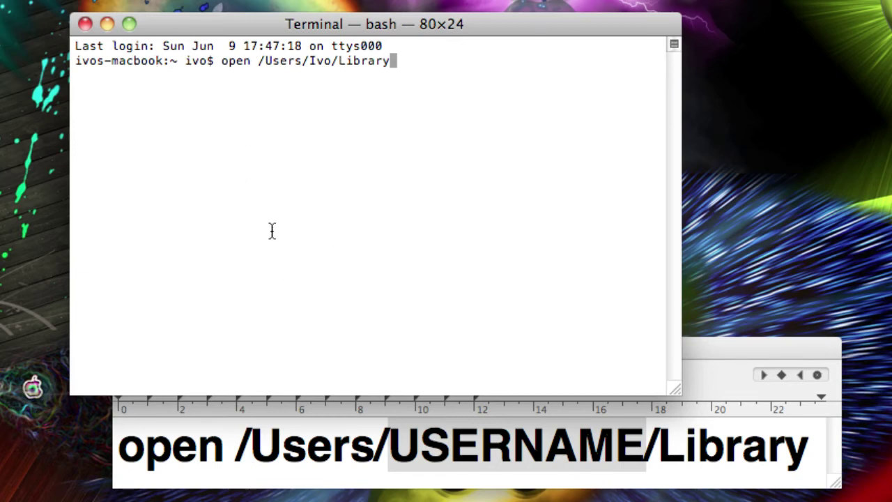
key("Return")
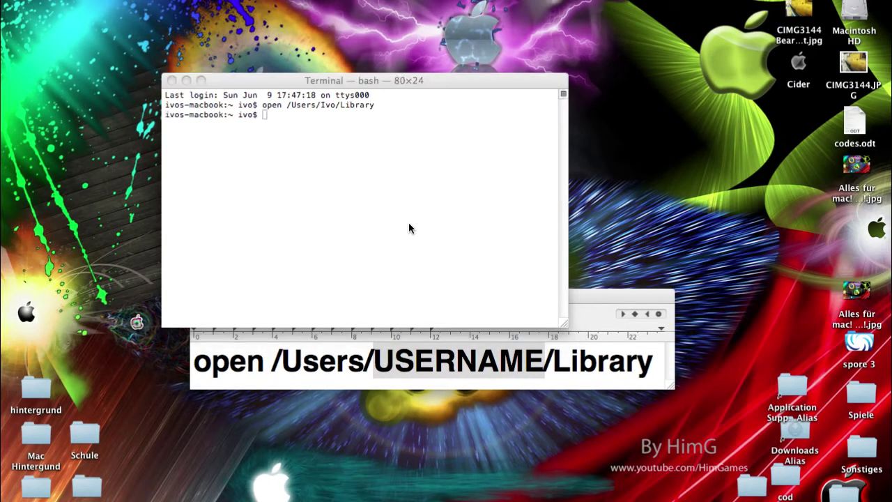
left_click_drag(166, 108, 166, 57)
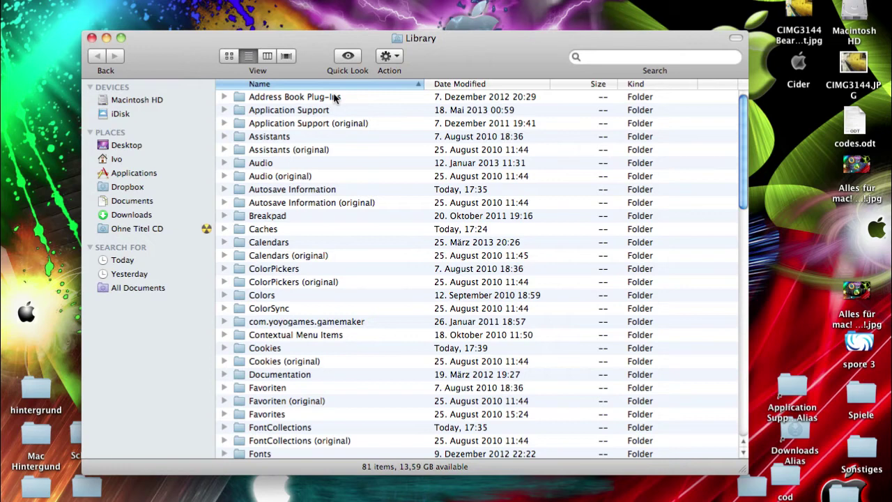
- Open Application Support in the Library folder and view the contents of its minecraft folder
left_click(311, 117)
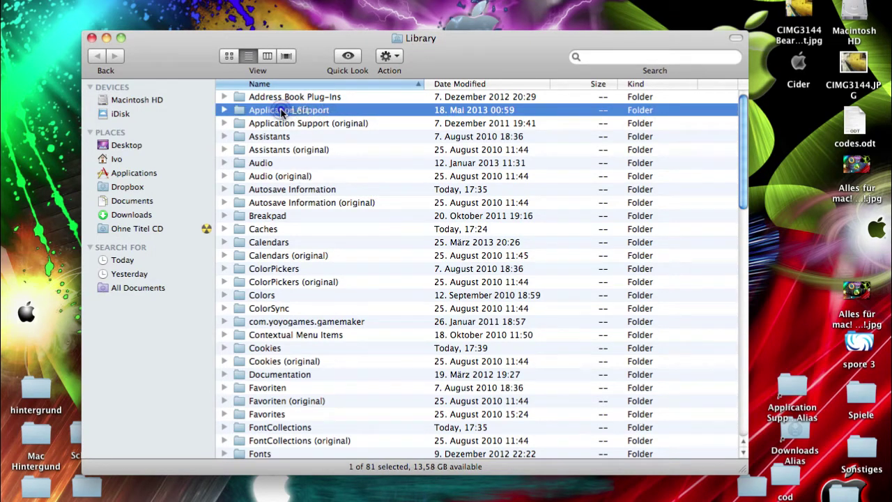
double_click(286, 110)
scroll(290, 216, "down", 3)
scroll(290, 248, "down", 1)
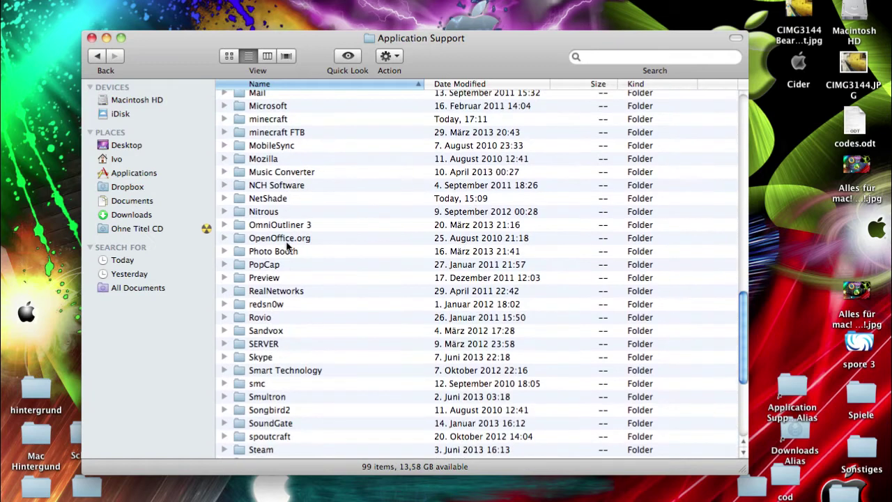
scroll(286, 264, "up", 2)
left_click(248, 163)
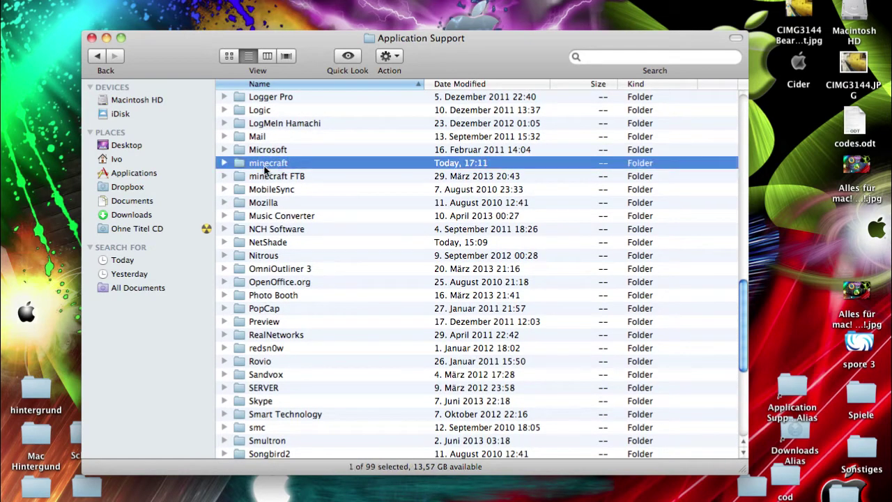
double_click(258, 170)
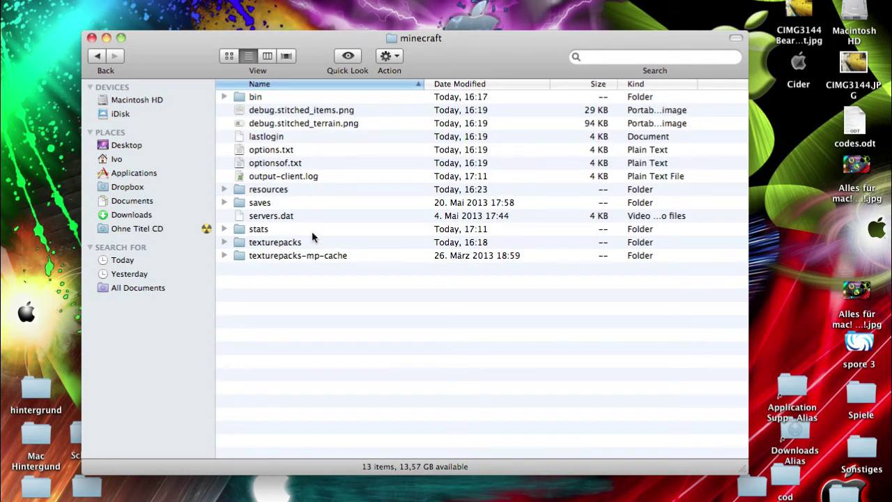
- Return to the Library folder, make an alias of Application Support and try to place it on the desktop
key("super+bracketleft")
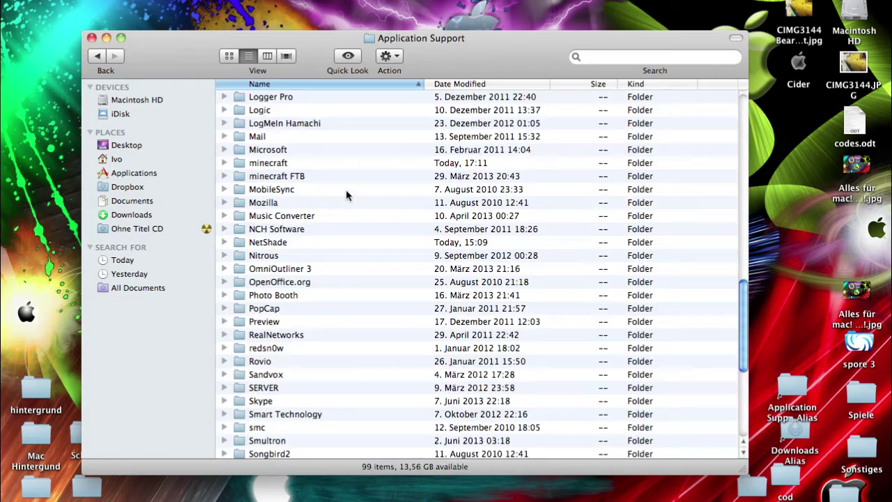
key("super+bracketleft")
left_click(268, 111)
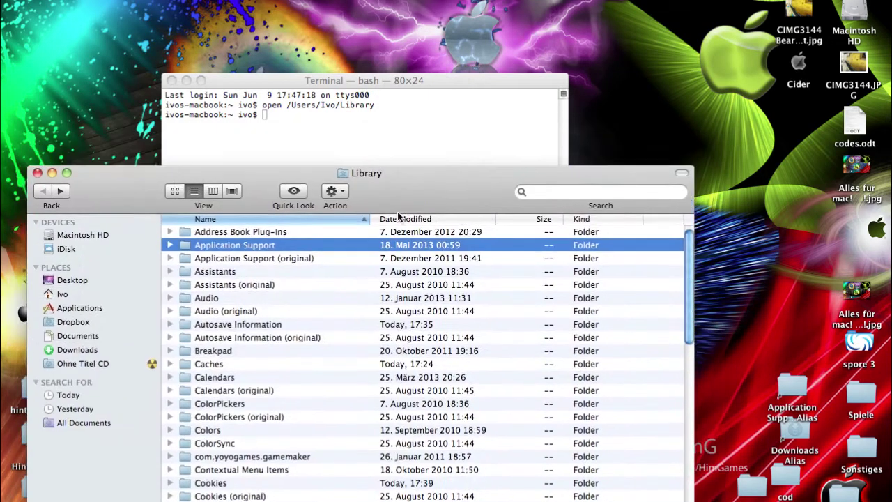
left_click_drag(400, 207, 395, 106)
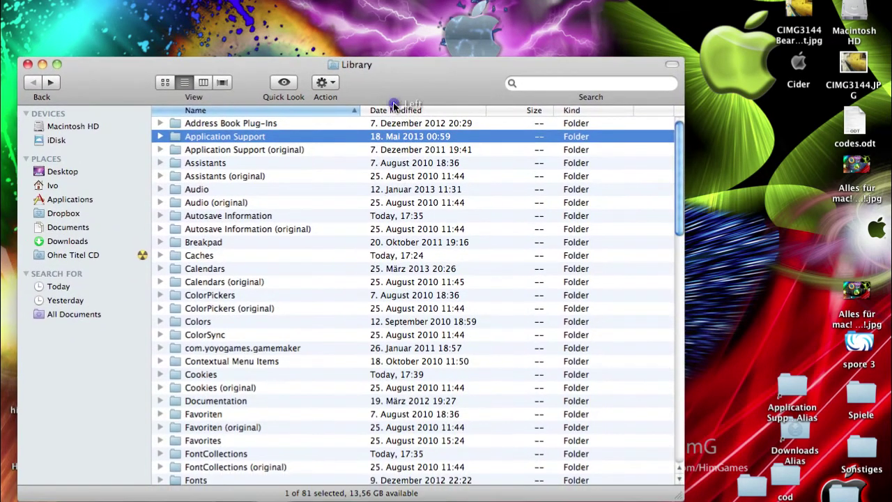
right_click(253, 138)
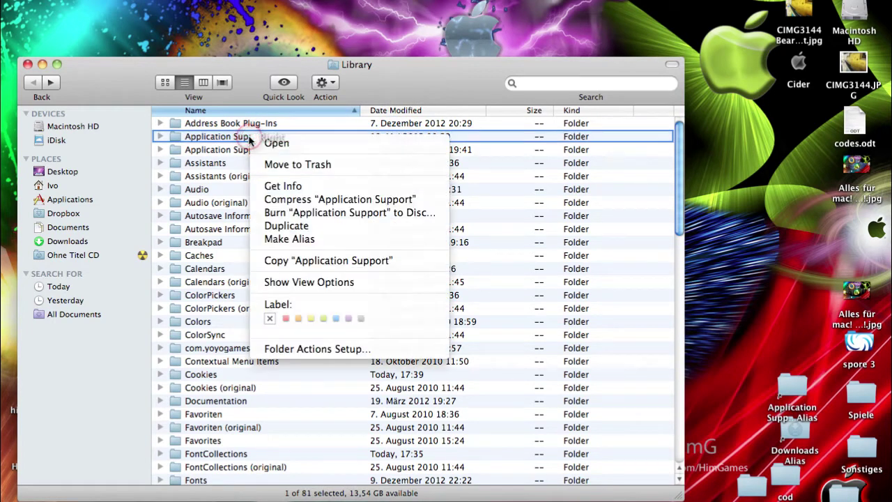
left_click(308, 240)
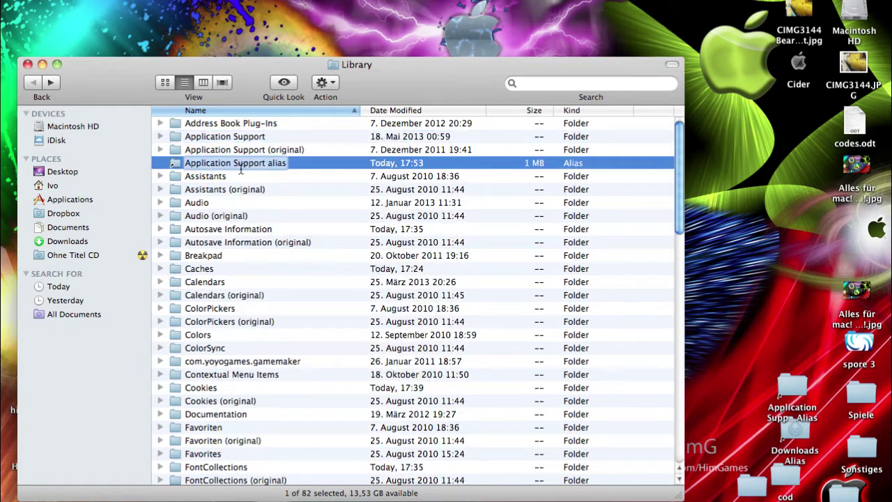
left_click_drag(294, 170, 743, 184)
- Check the existing Application Support alias on the desktop, and move the newly made alias from Library to the Trash
left_click(781, 379)
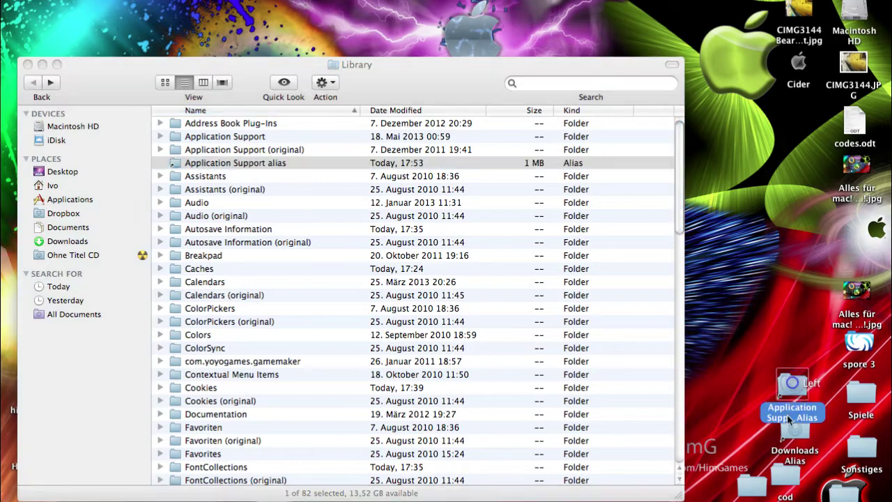
double_click(792, 387)
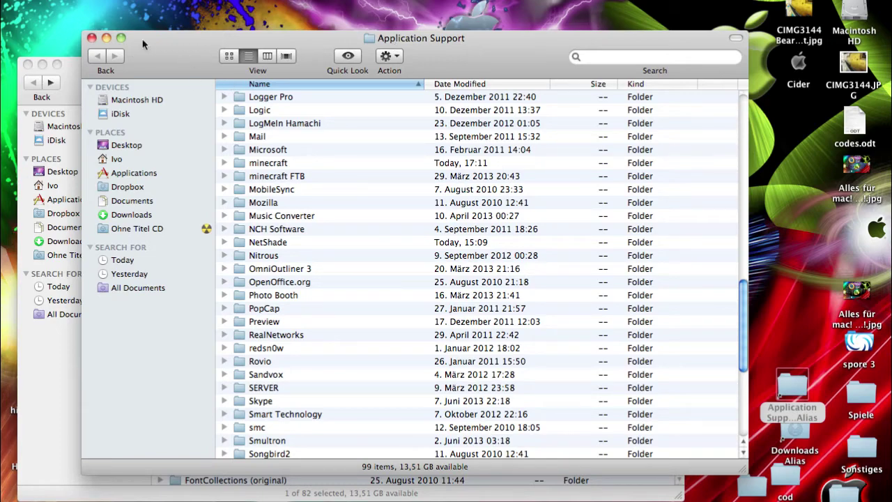
left_click(91, 39)
left_click_drag(227, 162, 727, 484)
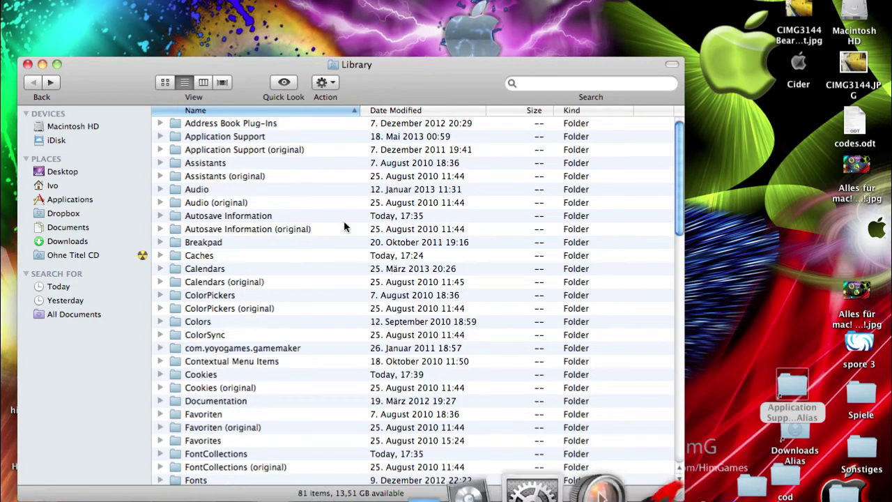
- Open the minecraft folder inside Application Support from the Library folder
double_click(208, 137)
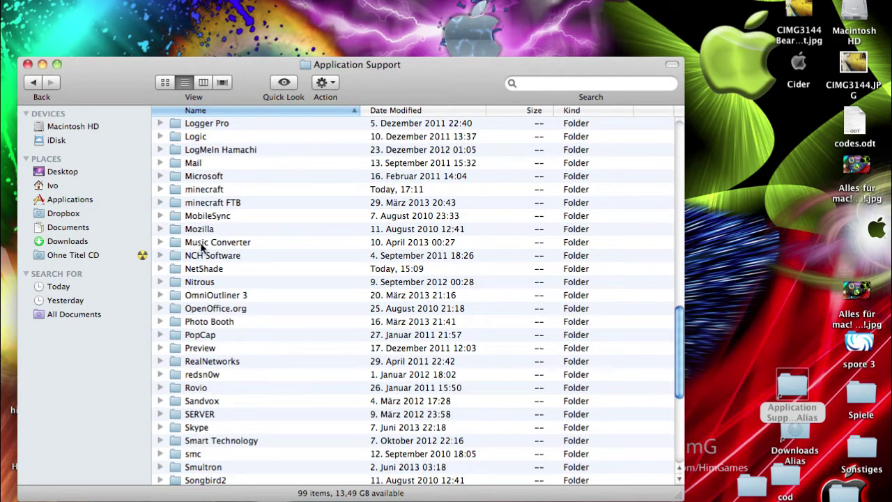
left_click_drag(212, 189, 203, 191)
double_click(204, 190)
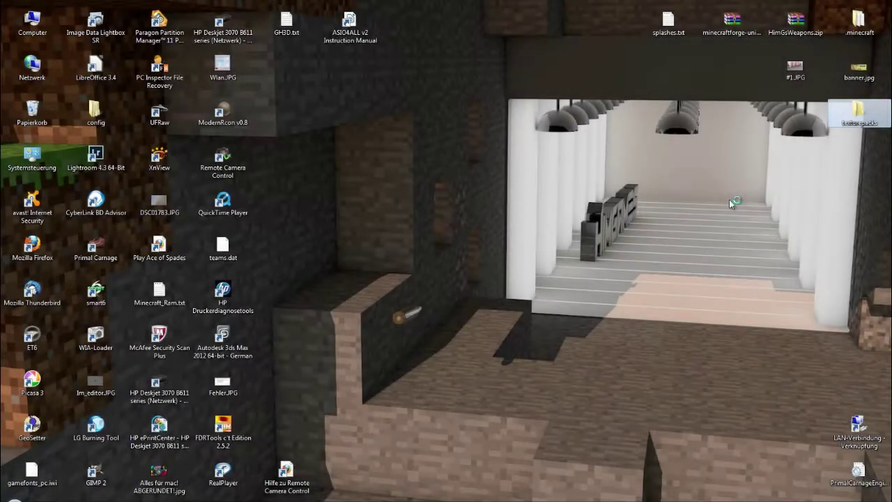
- Open the Windows Roaming application data folder by running %appdata% from the Run dialog
left_click(730, 200)
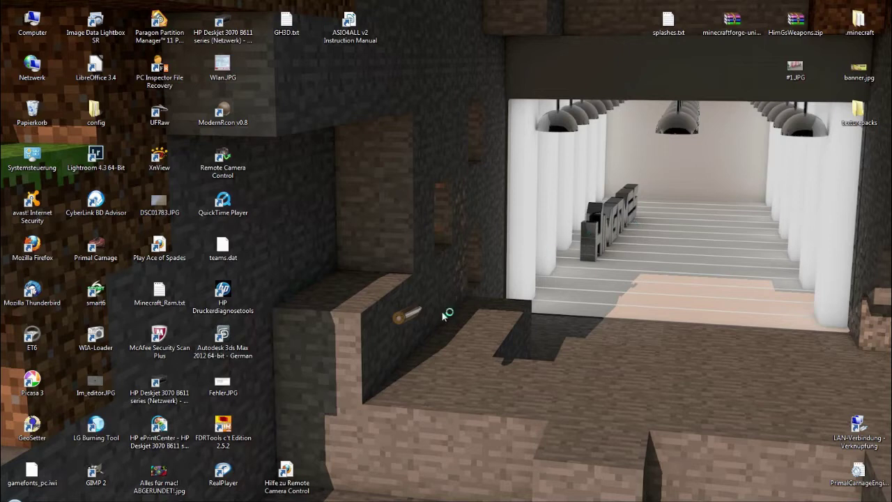
mouse_move(185, 498)
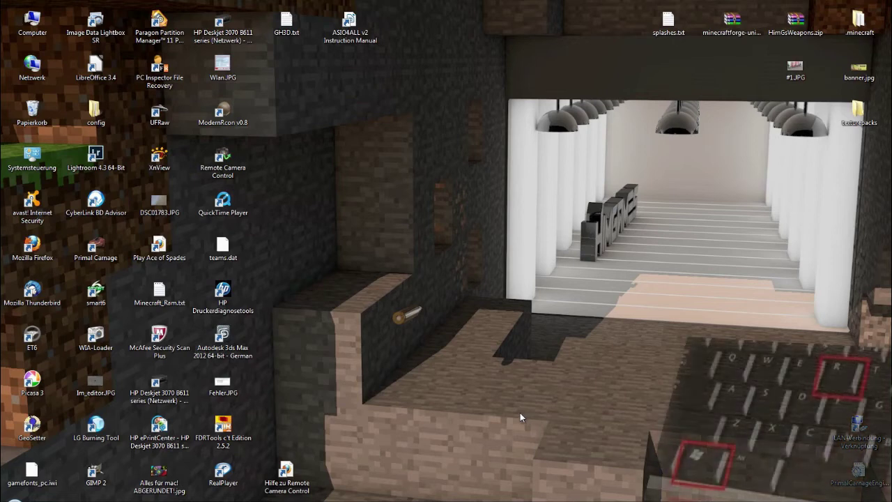
key("super+r")
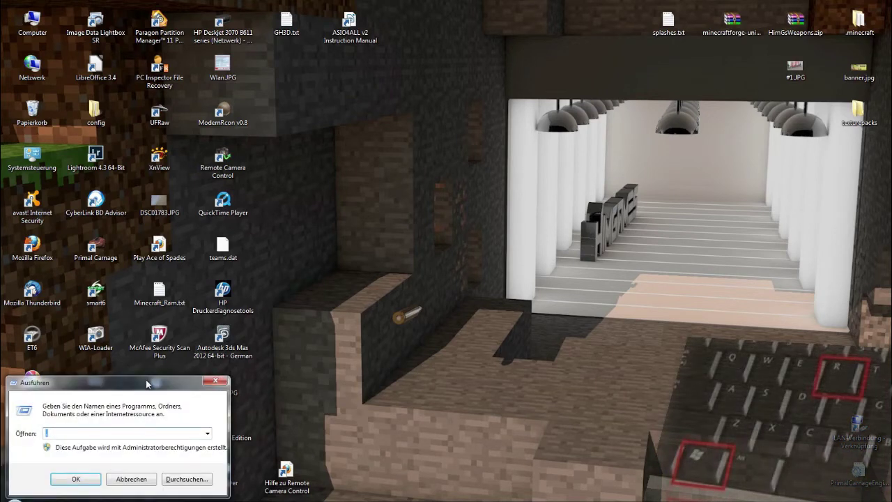
left_click_drag(150, 382, 513, 162)
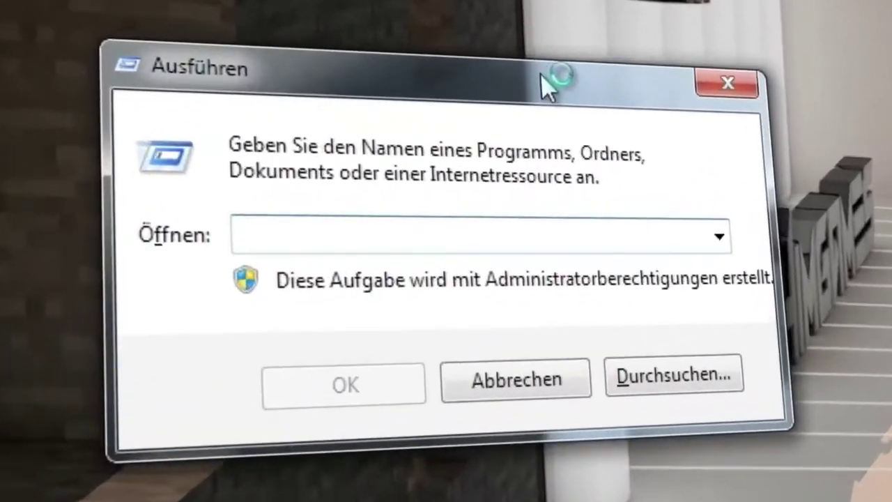
type("%appdata")
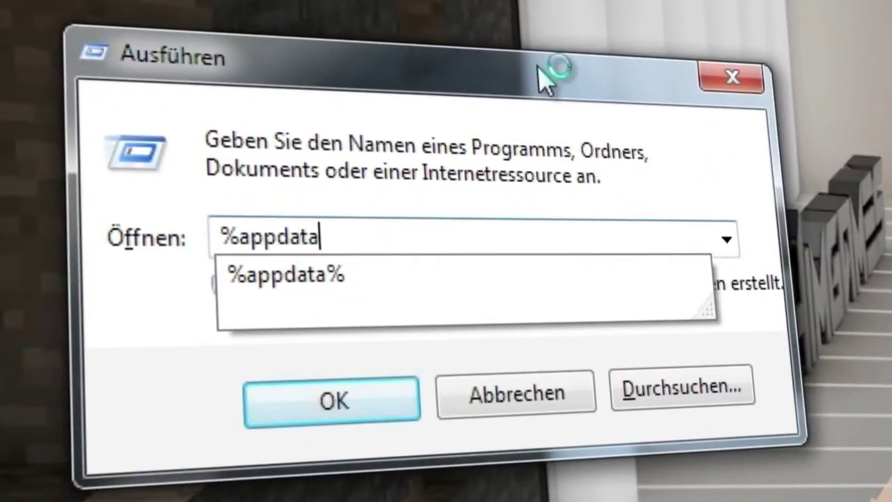
type("%")
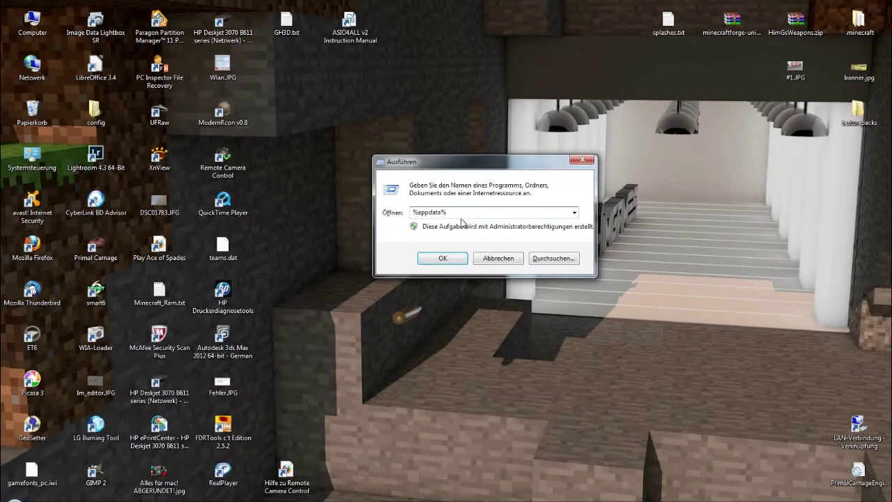
double_click(368, 254)
key("Return")
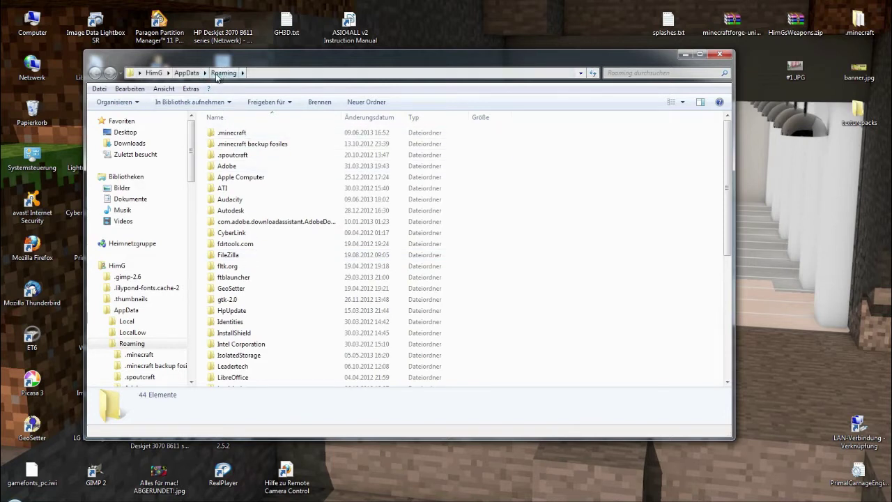
- Open the .minecraft folder inside Roaming and look through its files and subfolders
left_click(245, 134)
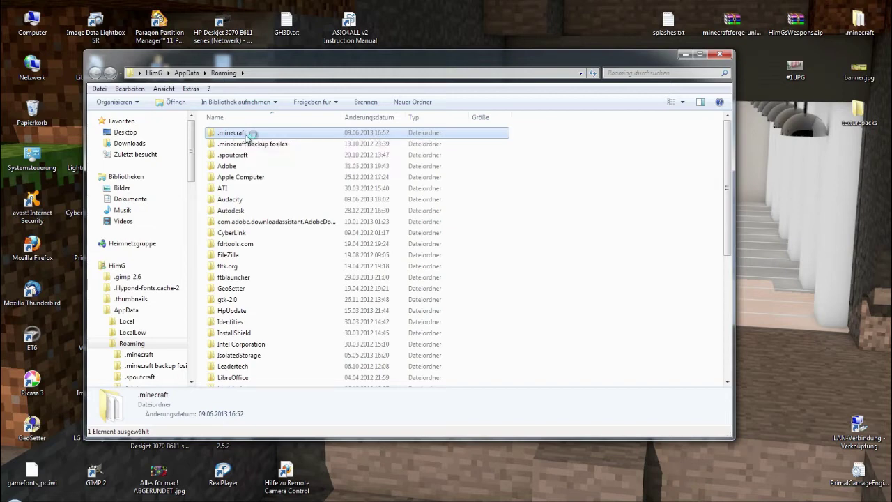
double_click(246, 133)
scroll(298, 247, "down", 5)
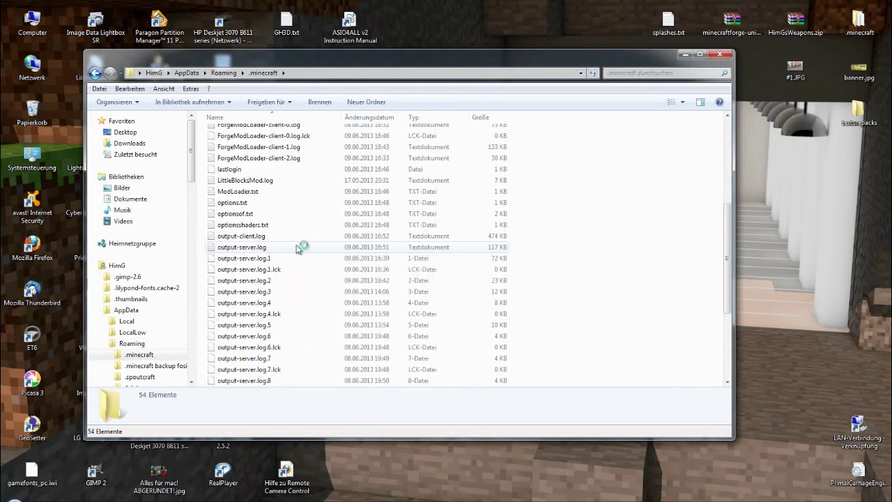
scroll(299, 246, "up", 6)
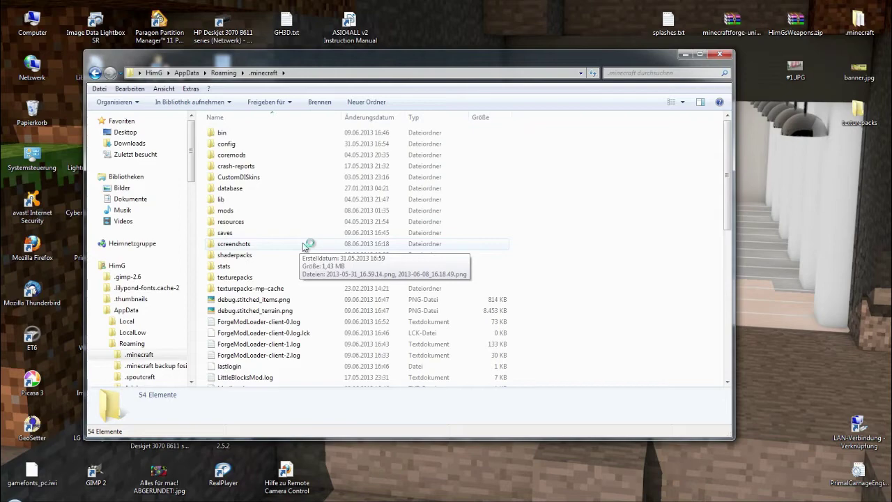